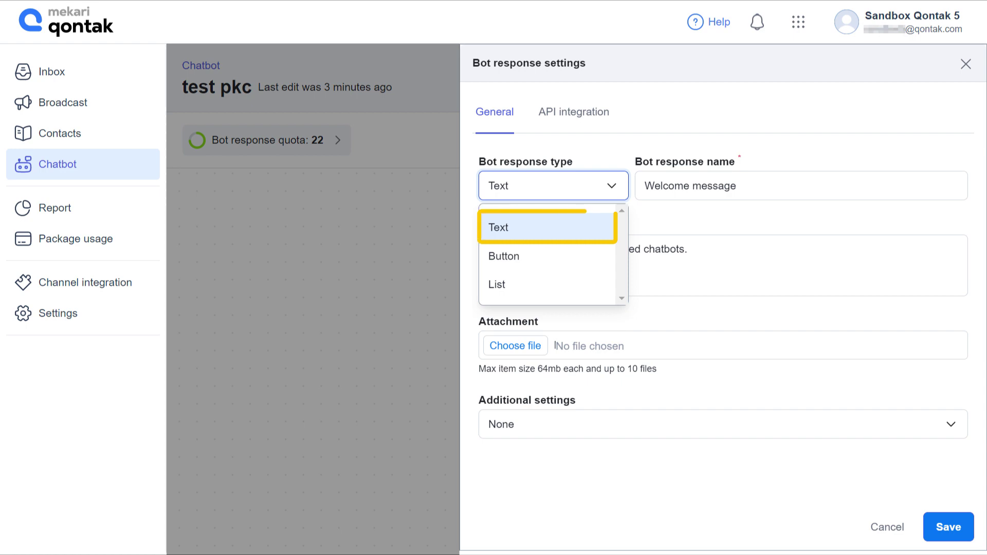
Set the welcome message's response type to Text and add a non-variable user input with the value 1 below it
{"action": "key", "text": "Return"}
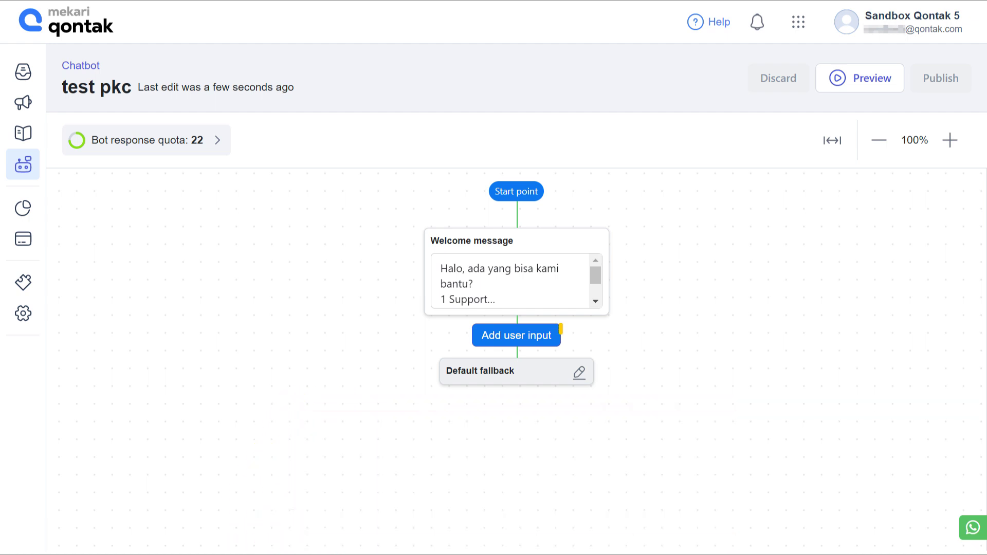
{"action": "left_click", "coordinate": [516, 335]}
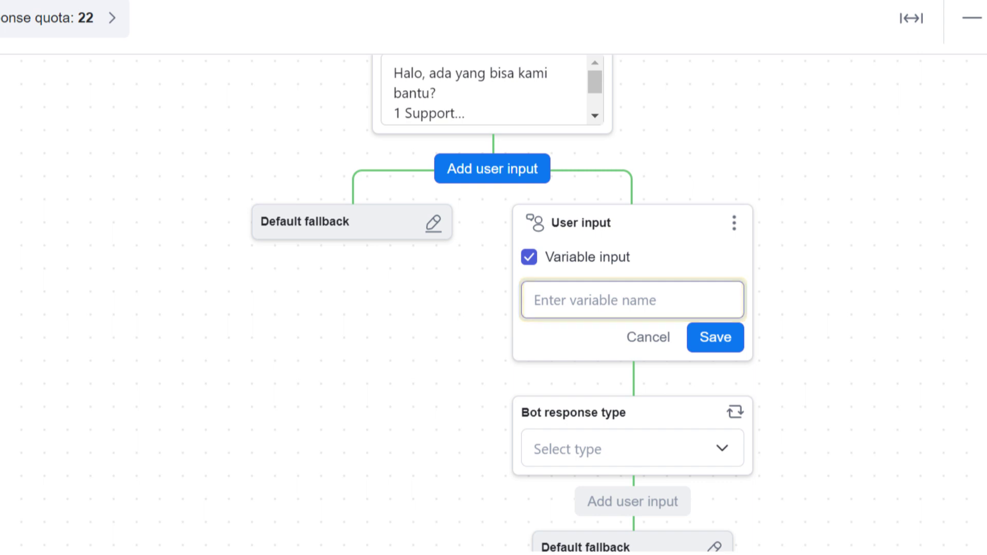
{"action": "type", "text": "1"}
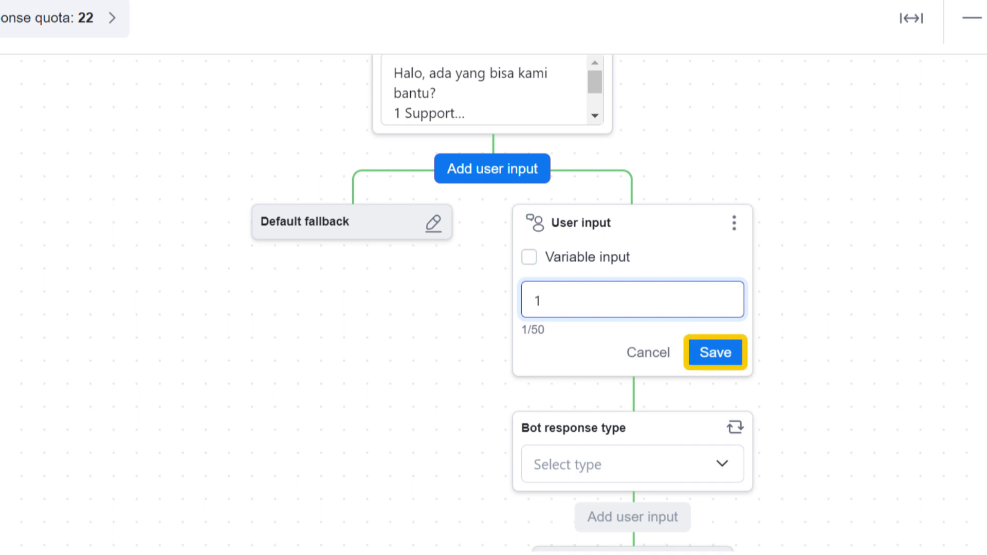
{"action": "key", "text": "Return"}
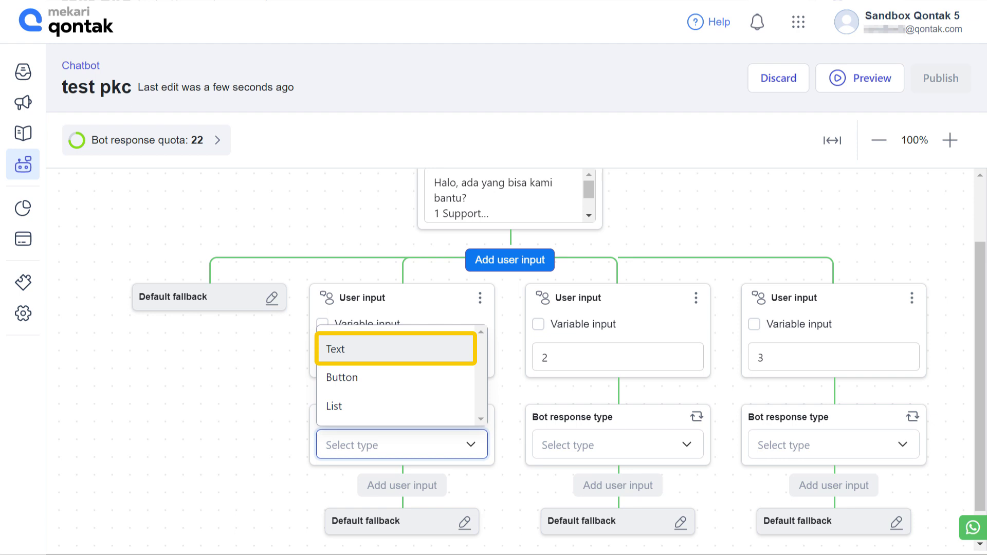
Give user input 1 a saved Text response and choose Button as the response type for user input 2
{"action": "left_click", "coordinate": [396, 349]}
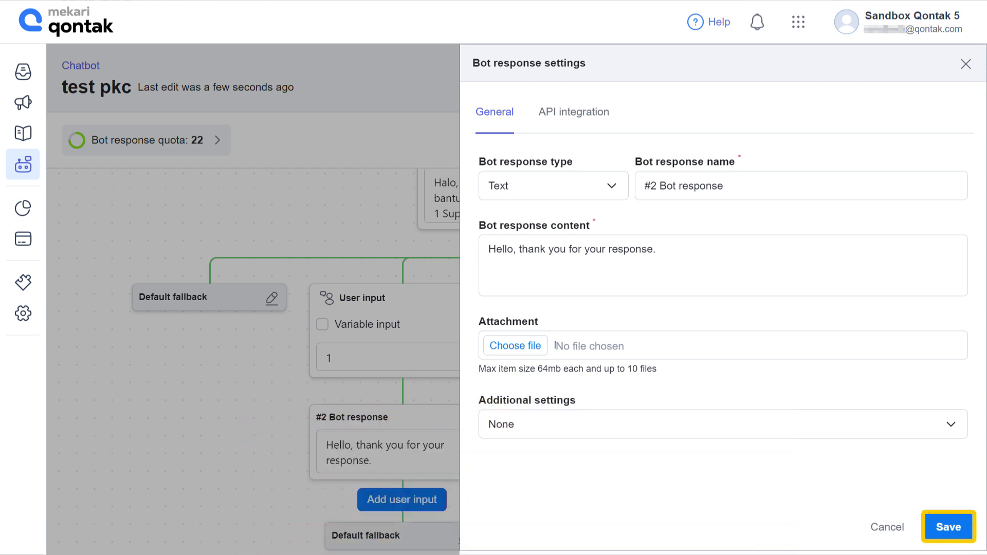
{"action": "left_click", "coordinate": [949, 527]}
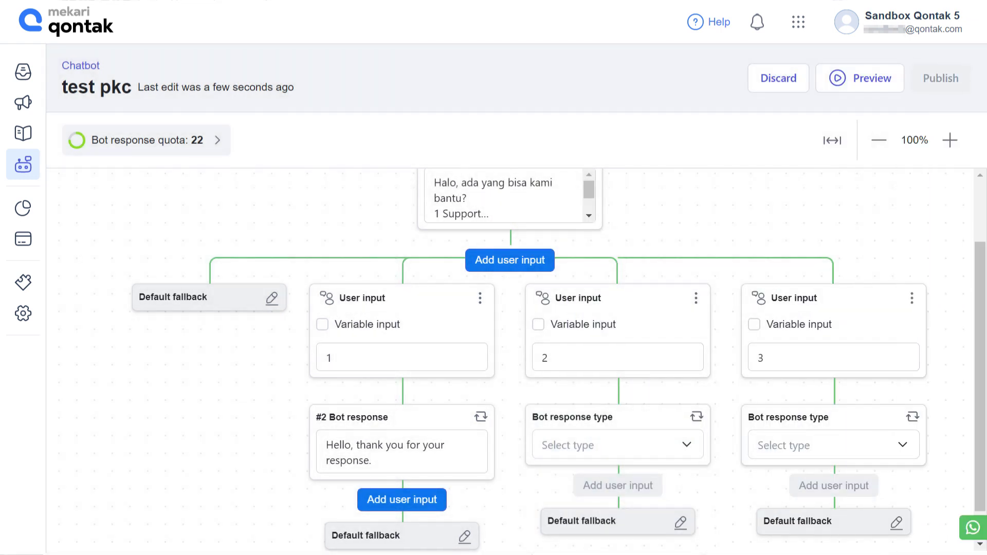
{"action": "left_click", "coordinate": [617, 446]}
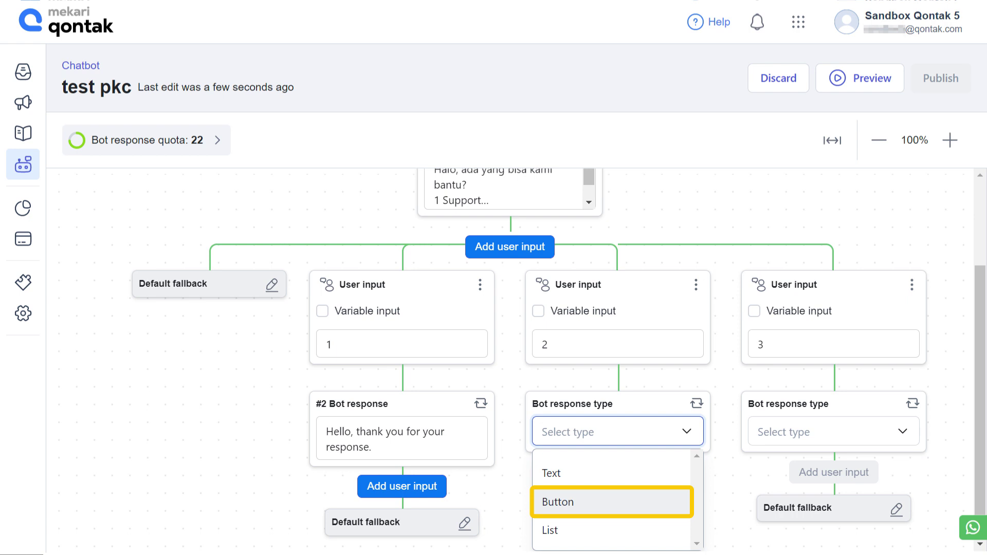
{"action": "left_click", "coordinate": [612, 502]}
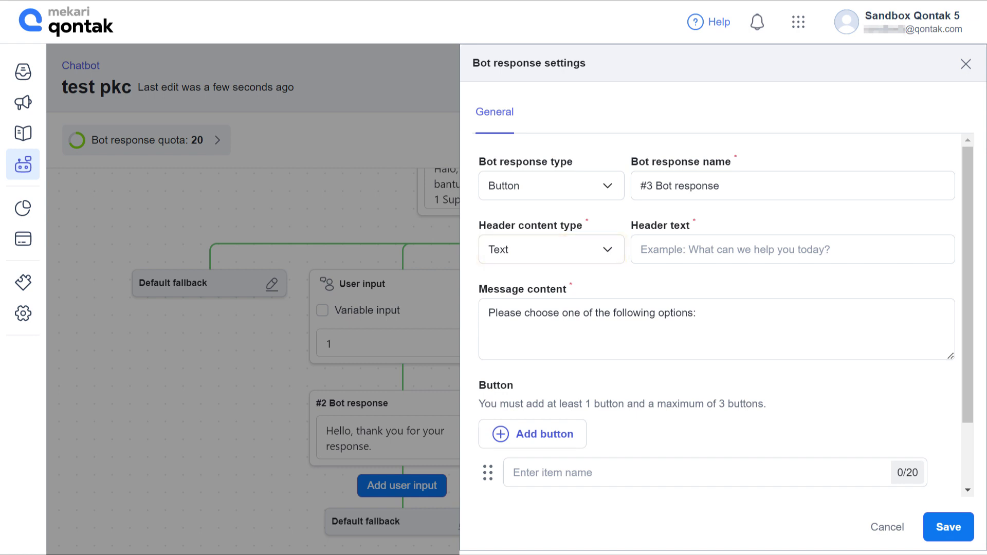
Set the button response's header text to "Tentang kami" and its message content to "Apa yang ingin Anda ketahui tentang kami?"
{"action": "type", "text": "Tentang kami"}
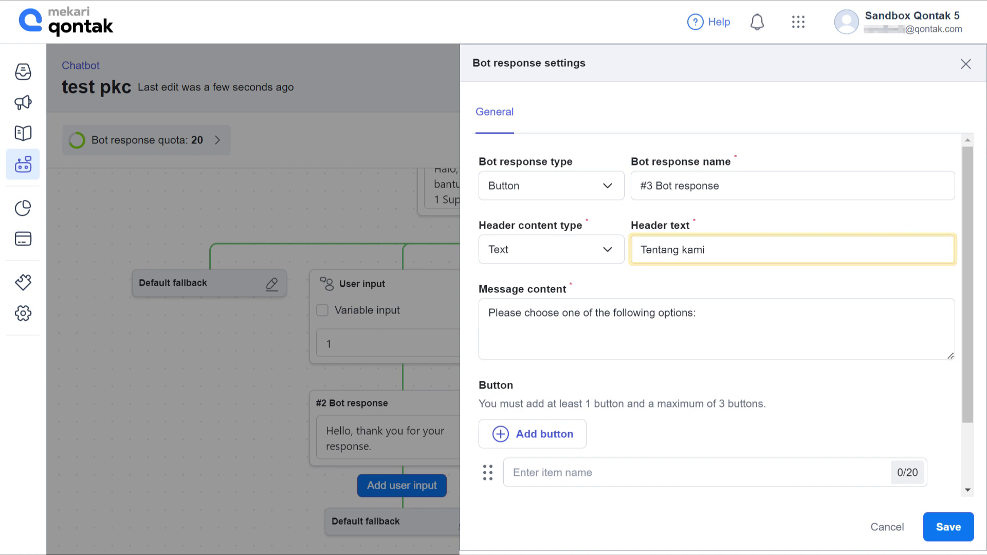
{"action": "key", "text": "Tab"}
{"action": "key", "text": "ctrl+a"}
{"action": "type", "text": "Apa yang ingin Anda ketahui tentang kami?"}
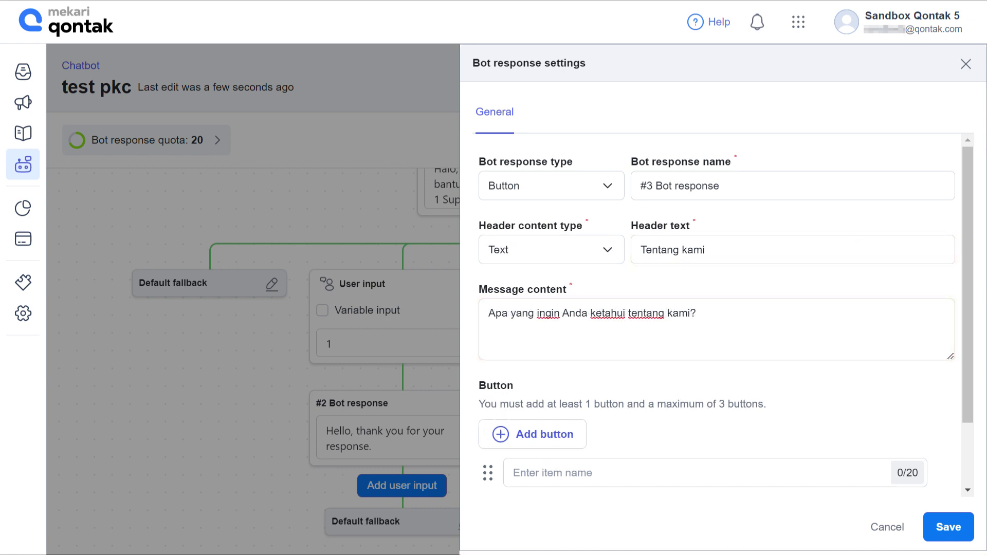
Add the buttons "Perusahaan kami", "Visi dan misi" and "Lokasi", and move "Perusahaan kami" below "Visi dan misi"
{"action": "type", "text": "Perusahaan kami"}
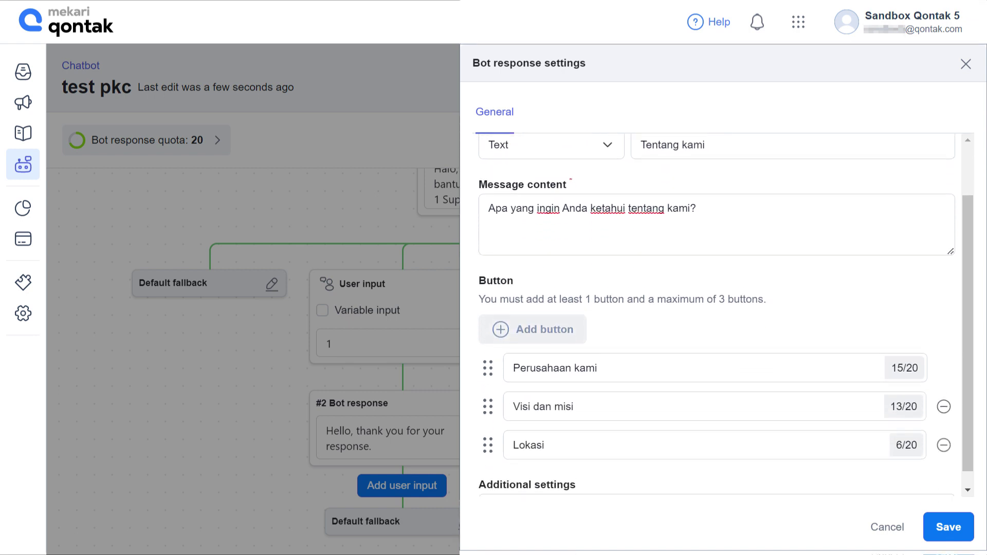
{"action": "scroll", "coordinate": [717, 309], "scroll_direction": "down", "scroll_amount": 1}
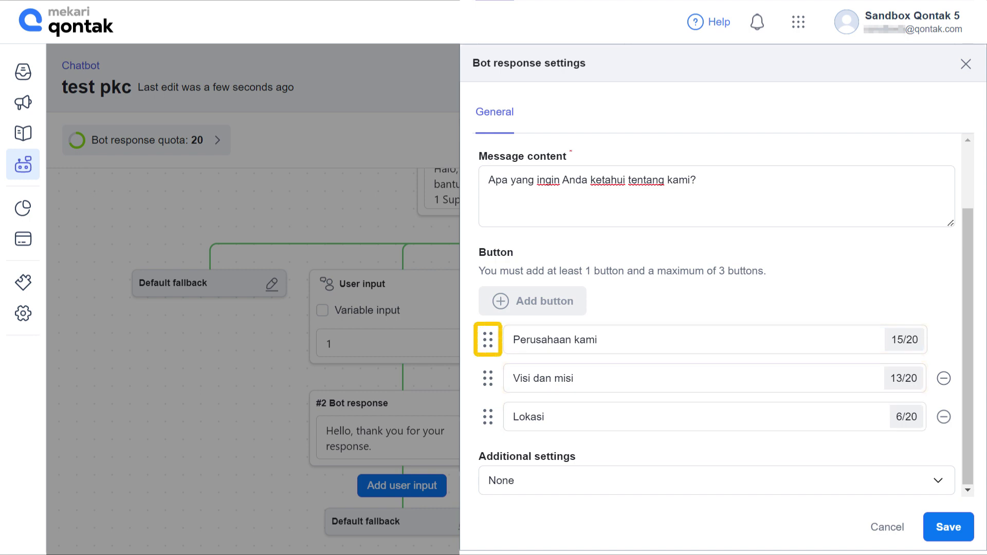
{"action": "left_click_drag", "start_coordinate": [487, 340], "coordinate": [488, 379]}
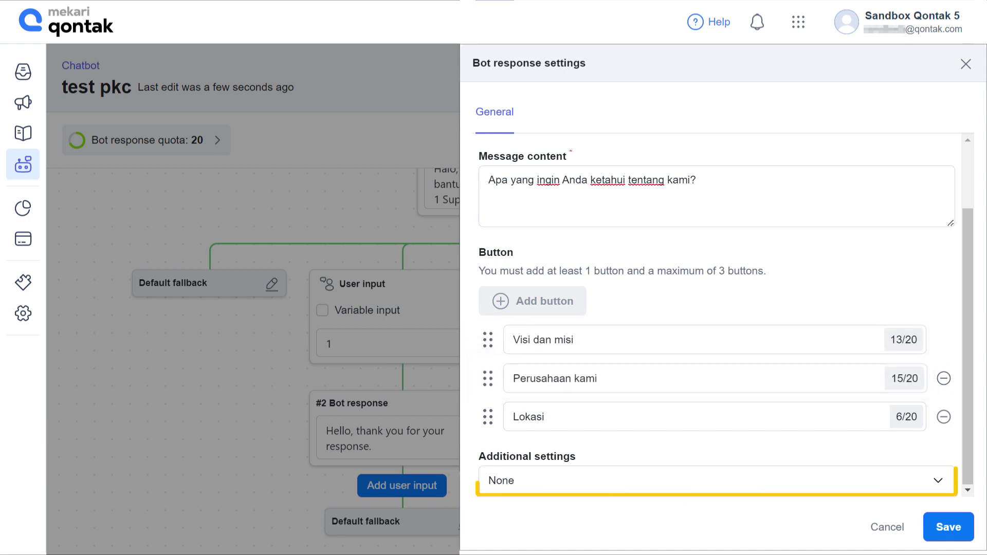
{"action": "left_click", "coordinate": [715, 480]}
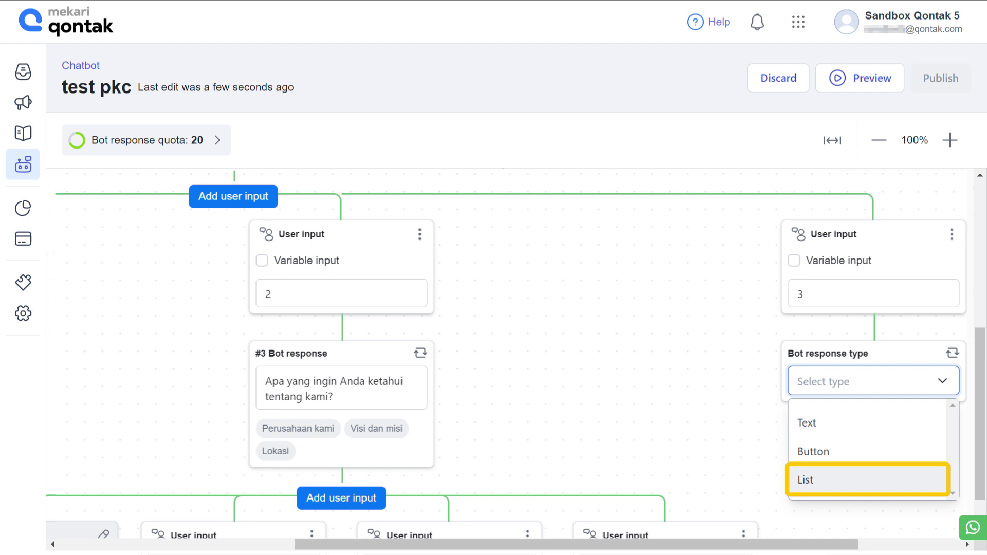
Give user input 3 a List response with header "Daftar produk kami", message "Berikut merupakan daftar produk kami:" and button text "Lihat produk"
{"action": "left_click", "coordinate": [805, 479]}
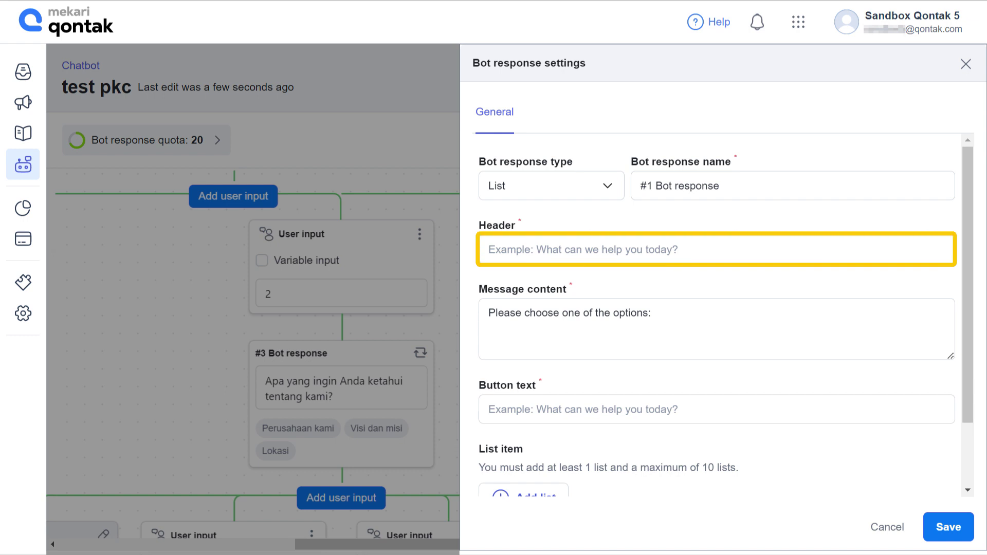
{"action": "type", "text": "Daftar produk kami"}
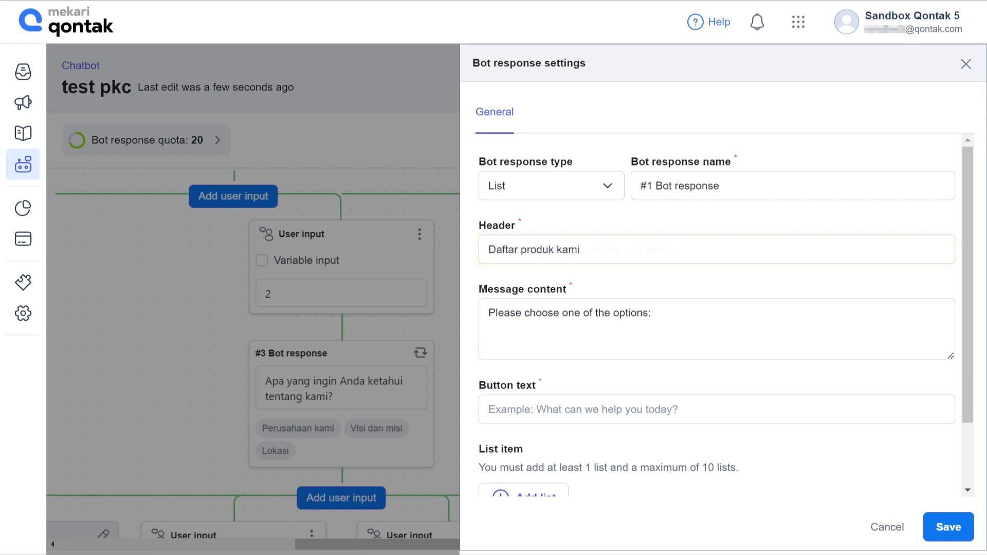
{"action": "type", "text": "Berikut merupakan daftar produk kami:"}
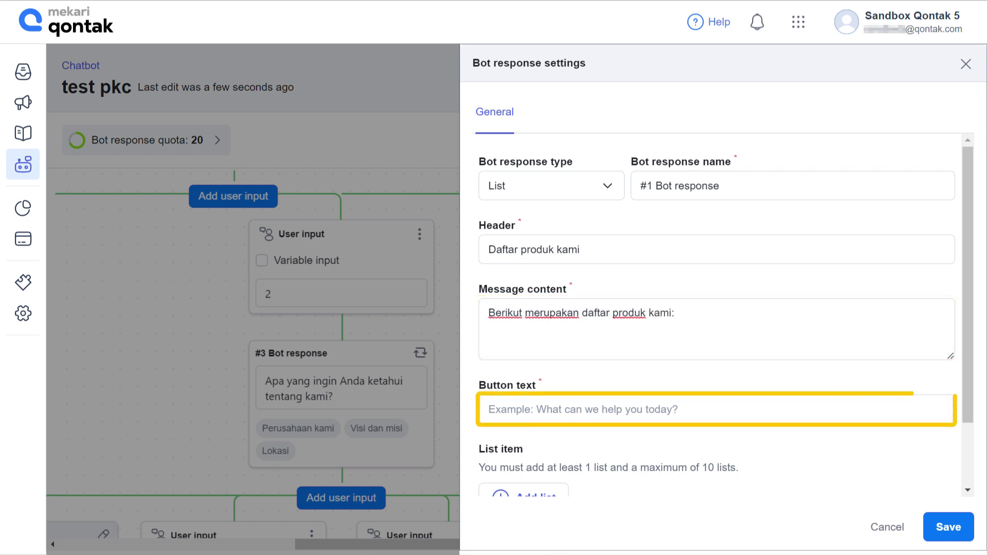
{"action": "type", "text": "Lihat produk"}
Add the list items Paket A, Paket B and Paket C, all answered by one bot response, and move Paket A down one place
{"action": "scroll", "coordinate": [720, 319], "scroll_direction": "down", "scroll_amount": 3}
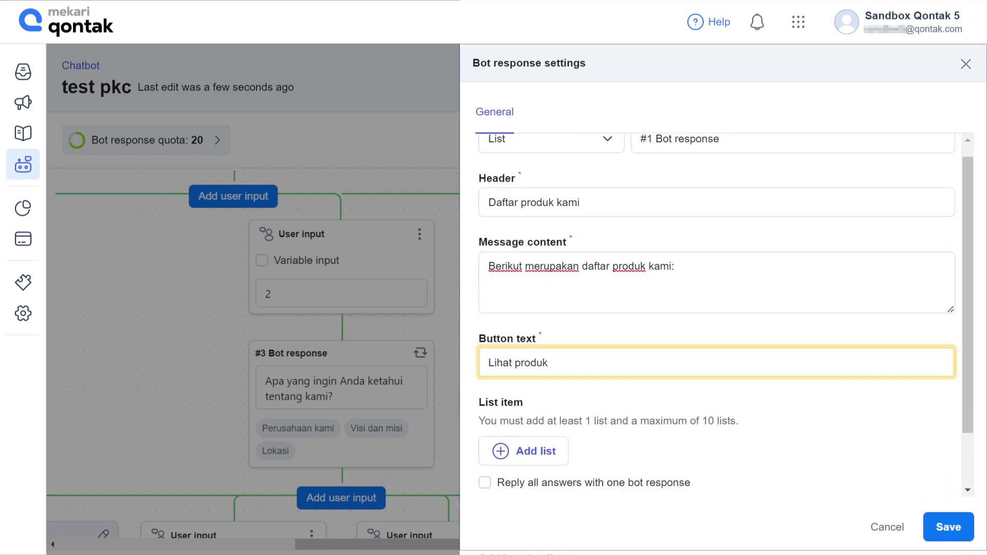
{"action": "type", "text": "A"}
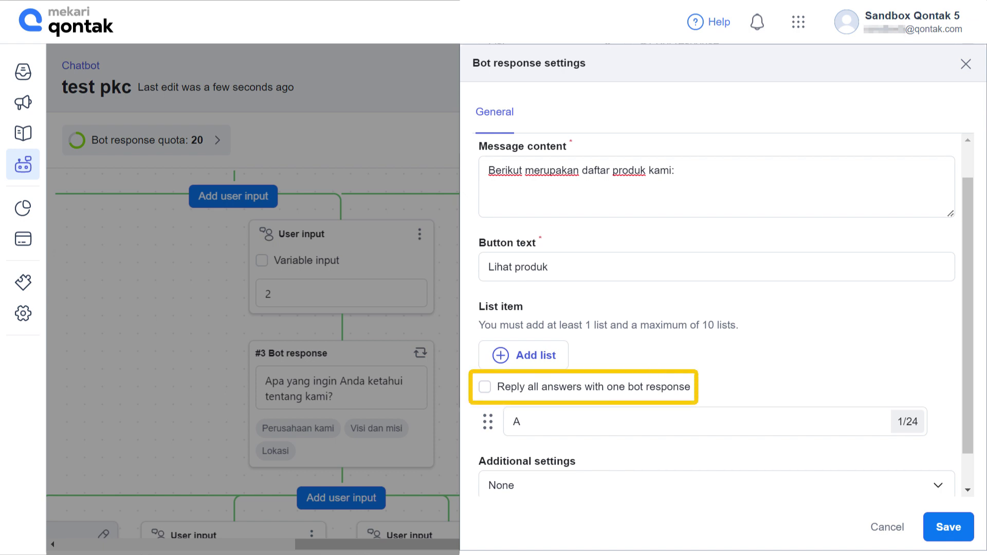
{"action": "left_click", "coordinate": [485, 386]}
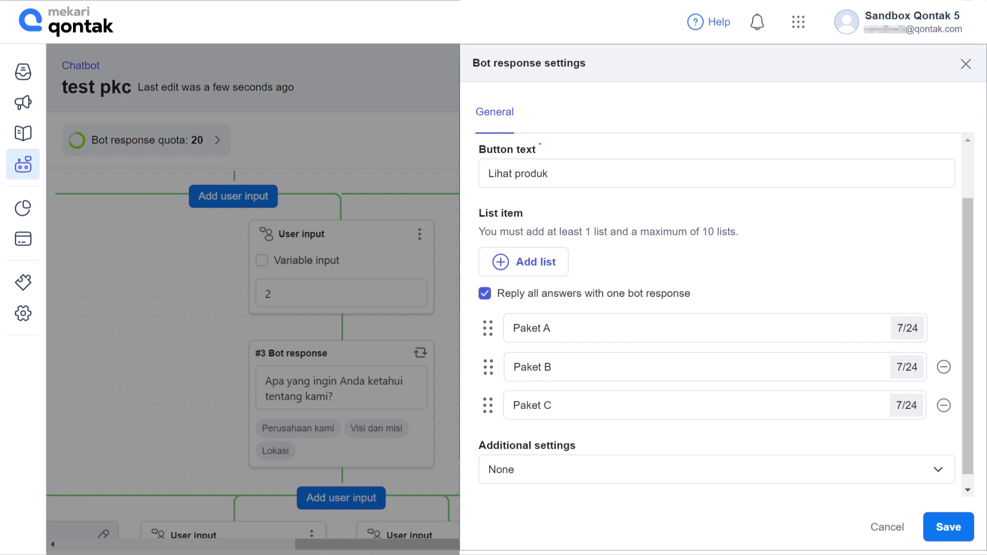
{"action": "left_click_drag", "start_coordinate": [487, 328], "coordinate": [488, 367]}
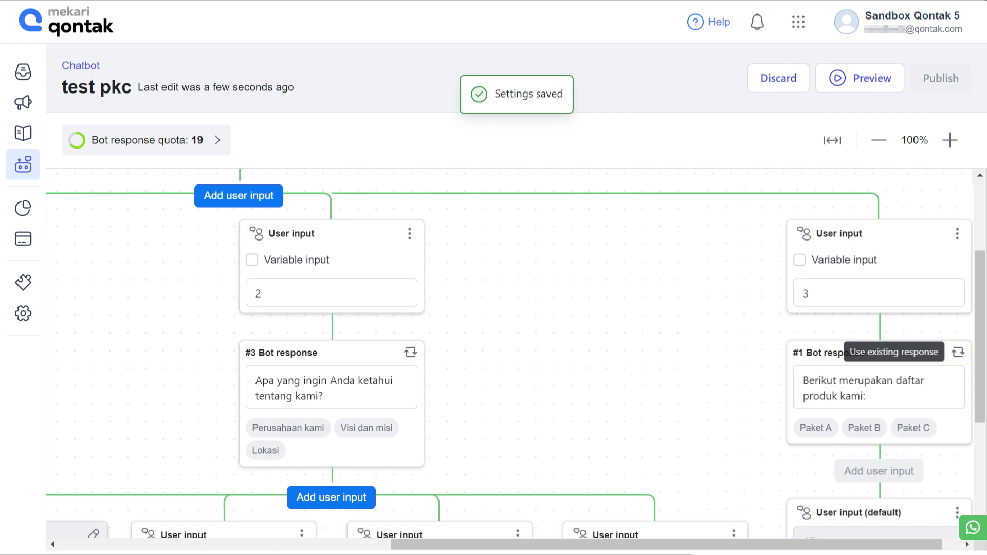
Reuse the existing #1 Bot response "Hello, thank you for your response." as the response to user input 3
{"action": "left_click", "coordinate": [958, 352]}
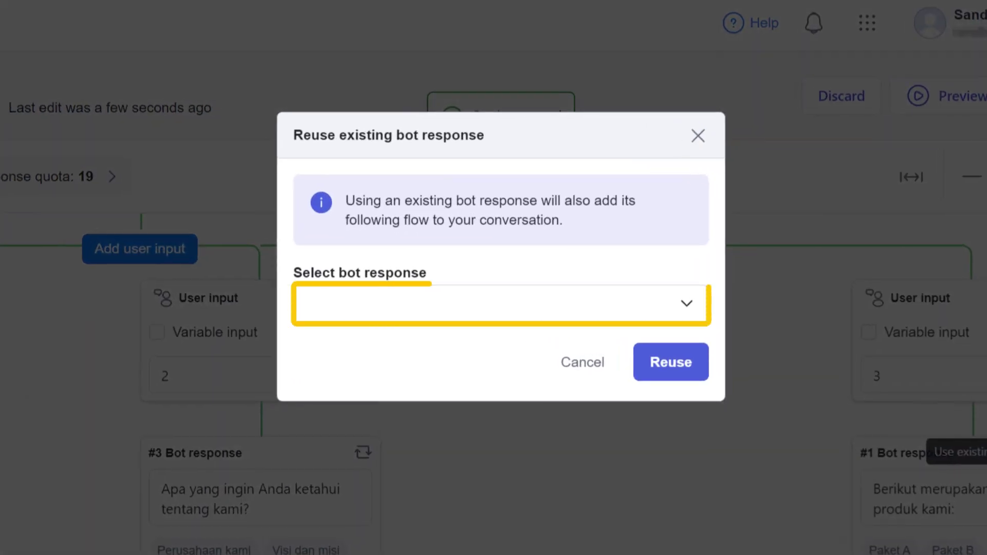
{"action": "left_click", "coordinate": [494, 303]}
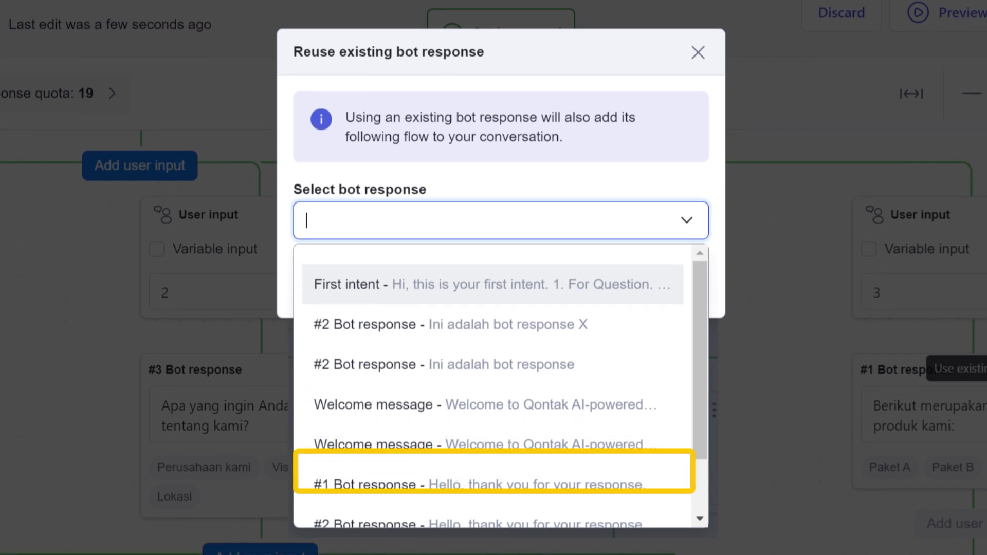
{"action": "left_click", "coordinate": [478, 486]}
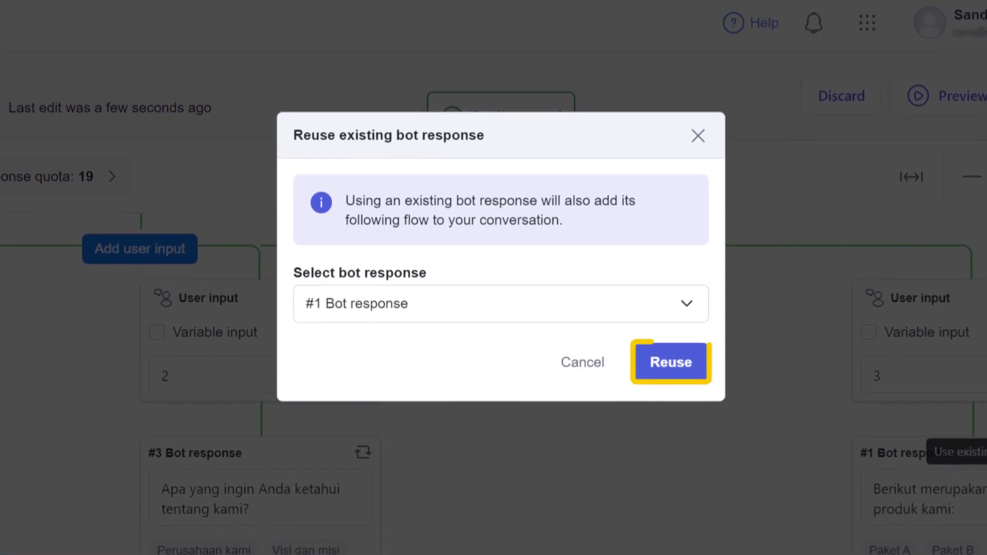
{"action": "left_click", "coordinate": [671, 362]}
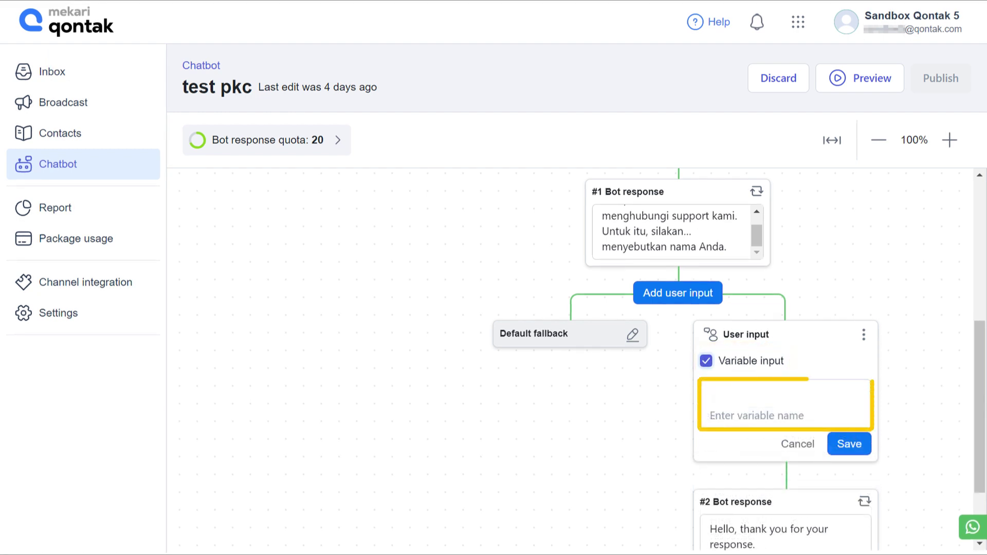
Assign the variable identitas to the variable input and set the #2 Bot response content to "Baik, nama Anda adalah {{CUSTOMER_NAME}}"
{"action": "type", "text": "identitas"}
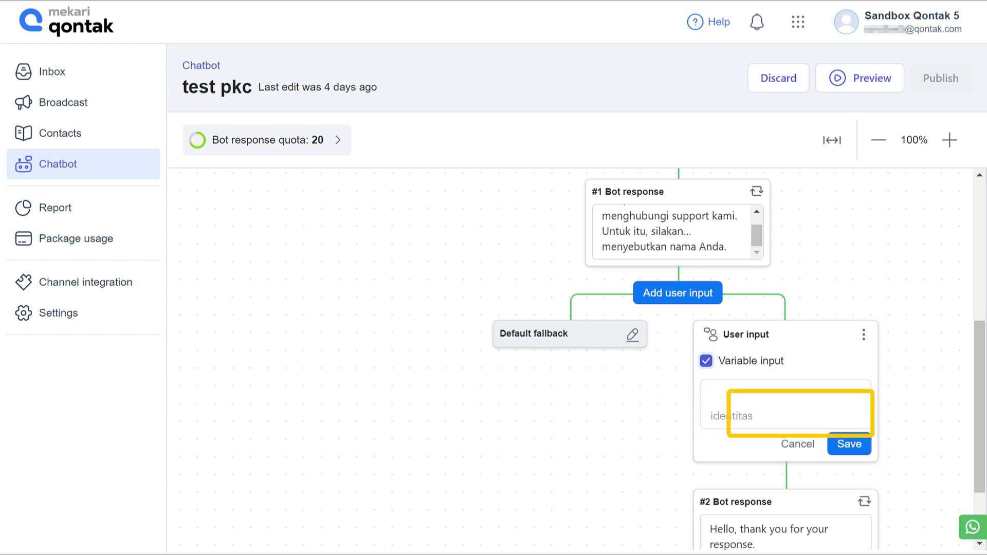
{"action": "key", "text": "Return"}
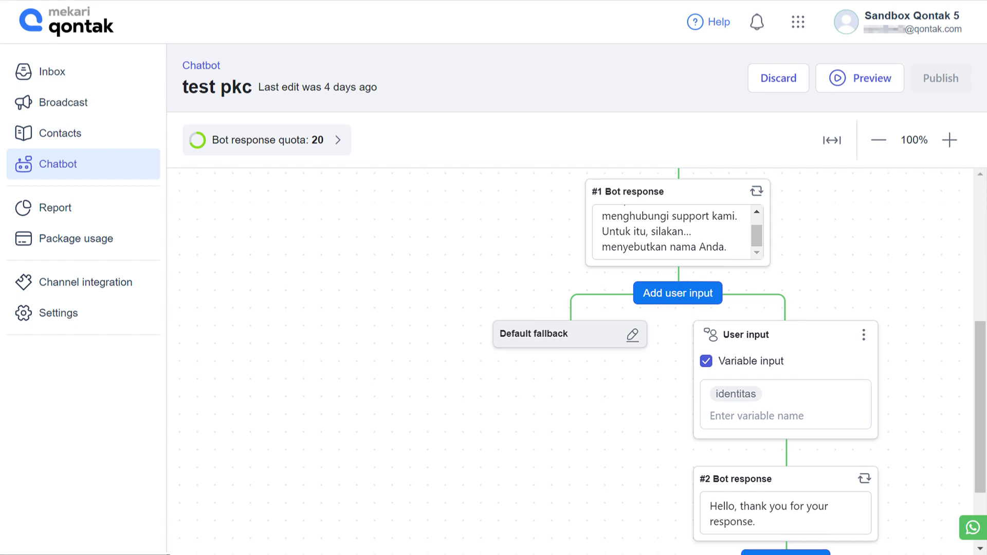
{"action": "scroll", "coordinate": [576, 360], "scroll_direction": "down", "scroll_amount": 1}
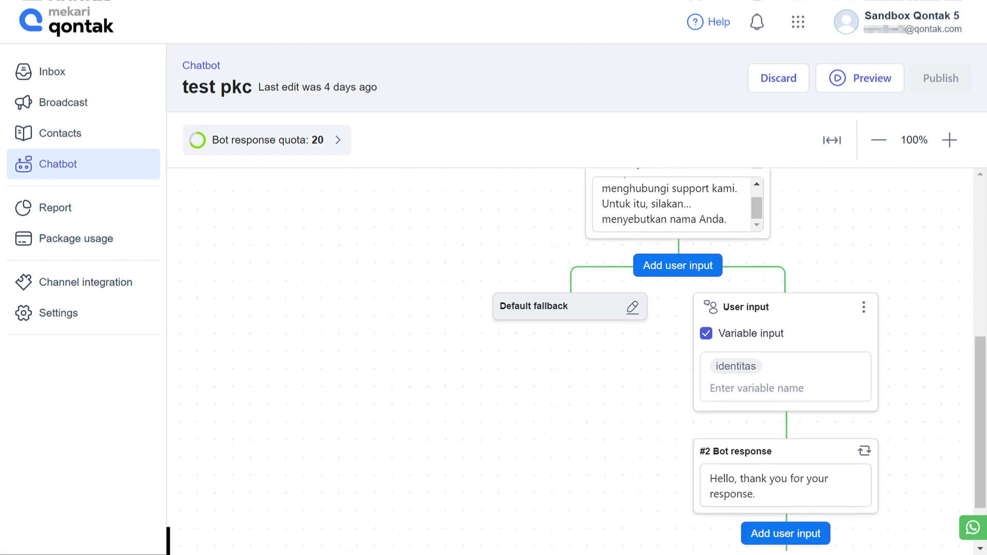
{"action": "left_click", "coordinate": [771, 483]}
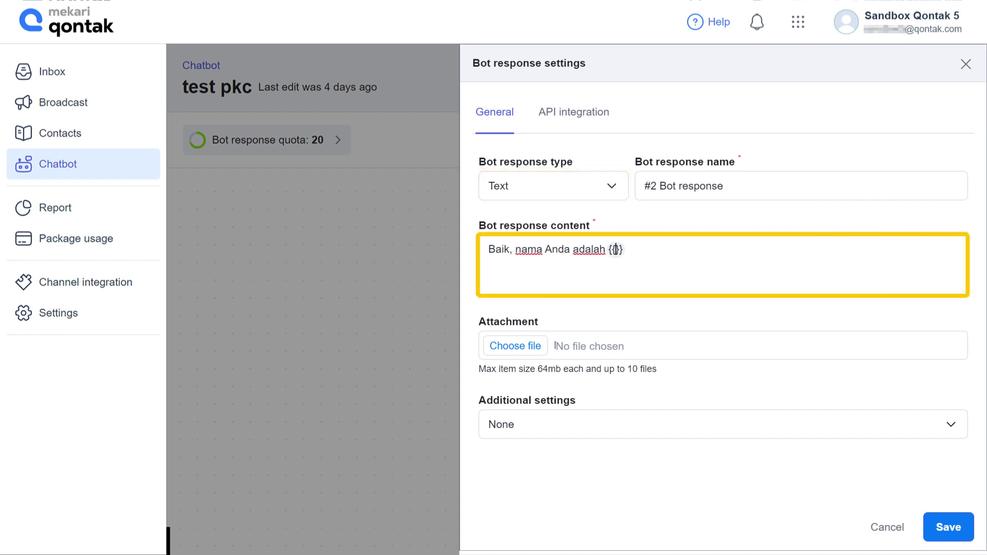
{"action": "left_click", "coordinate": [616, 249]}
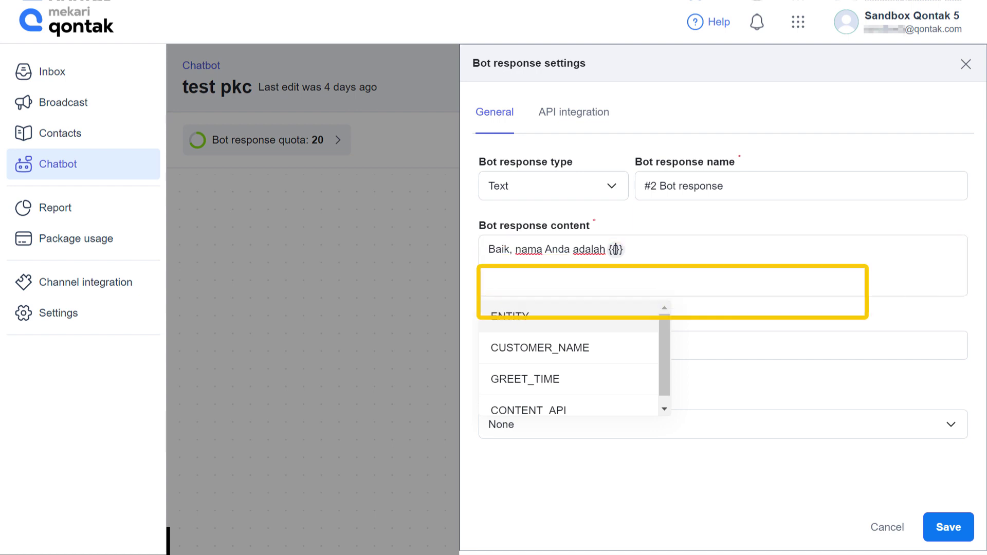
{"action": "left_click", "coordinate": [563, 347]}
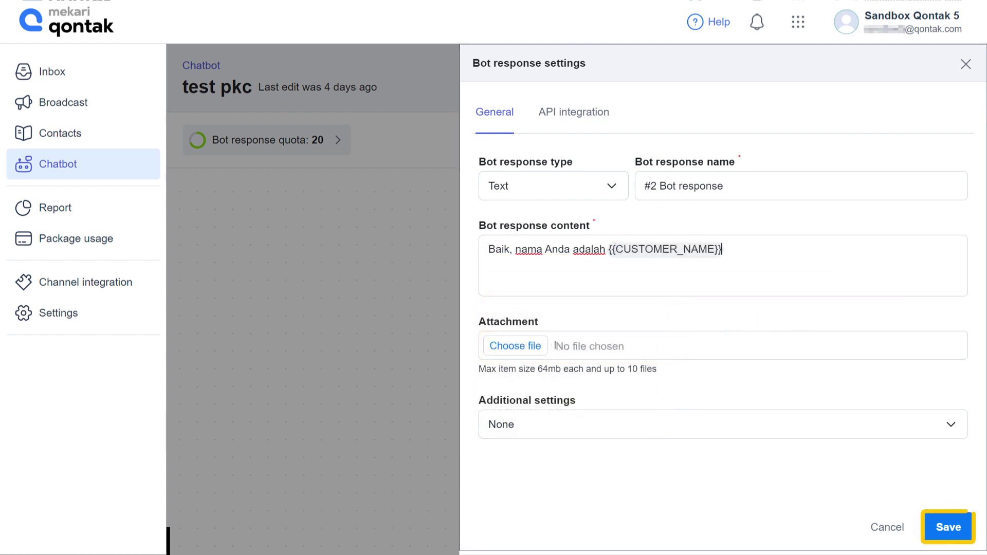
{"action": "left_click", "coordinate": [955, 527]}
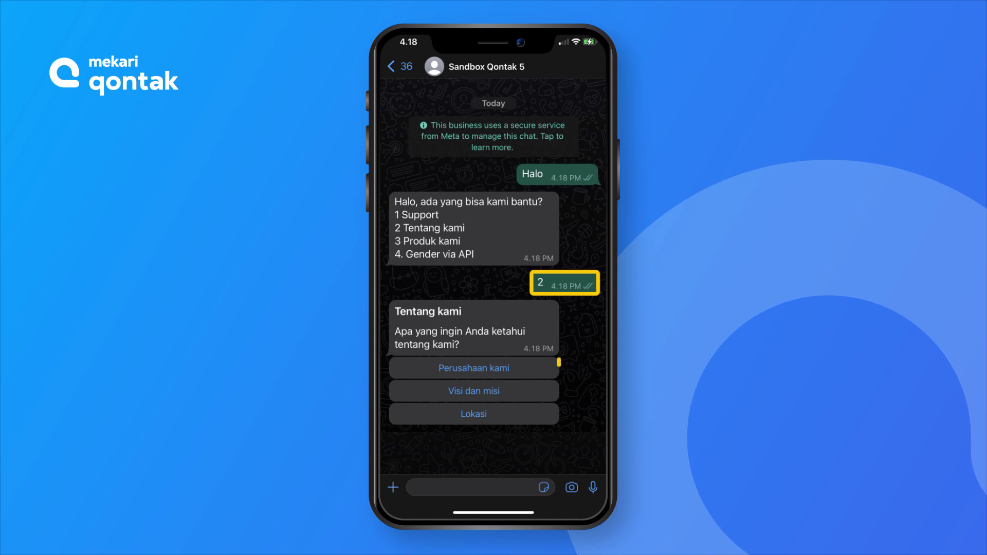
Test the bot's replies in WhatsApp by choosing Perusahaan kami and selecting Paket A from the Lihat produk list
{"action": "left_click", "coordinate": [474, 352]}
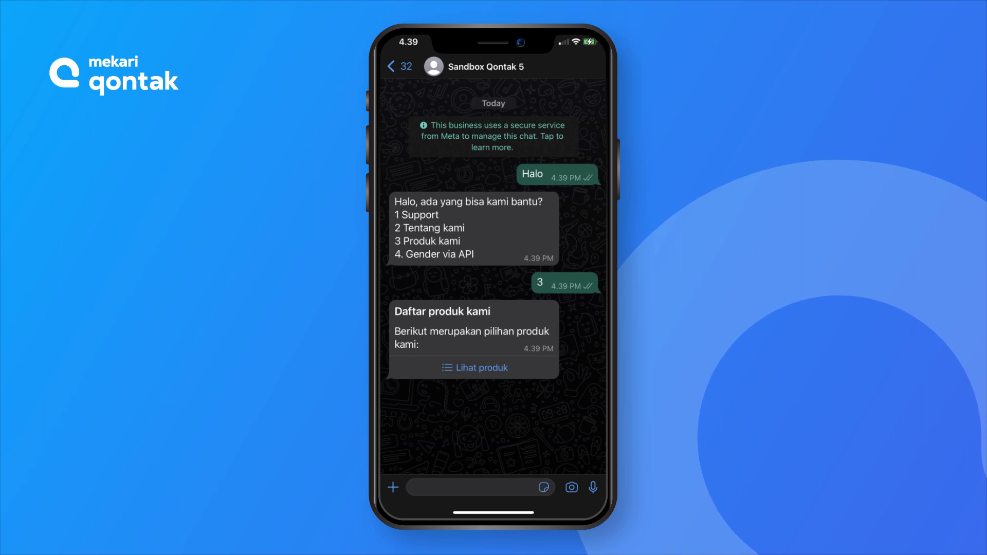
{"action": "left_click", "coordinate": [475, 368]}
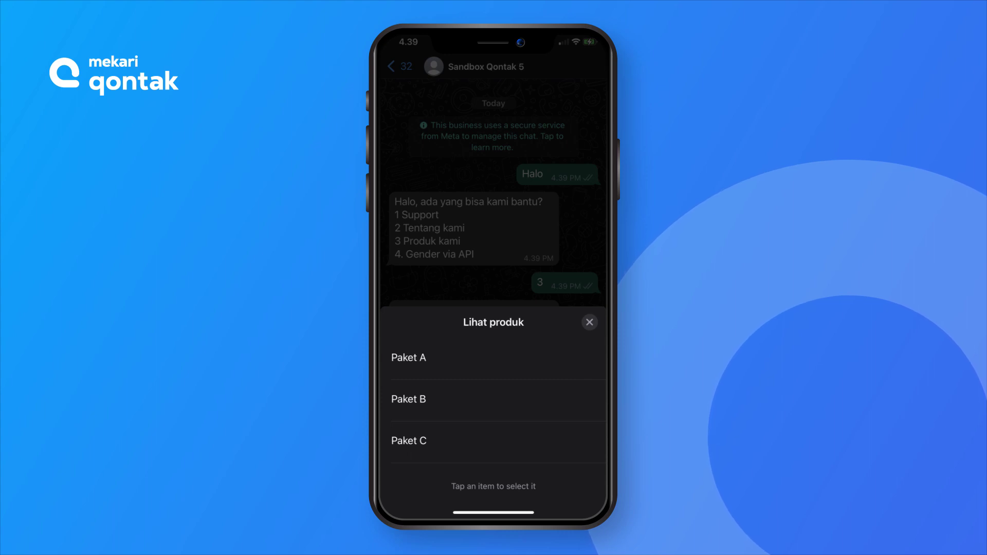
{"action": "left_click", "coordinate": [493, 357]}
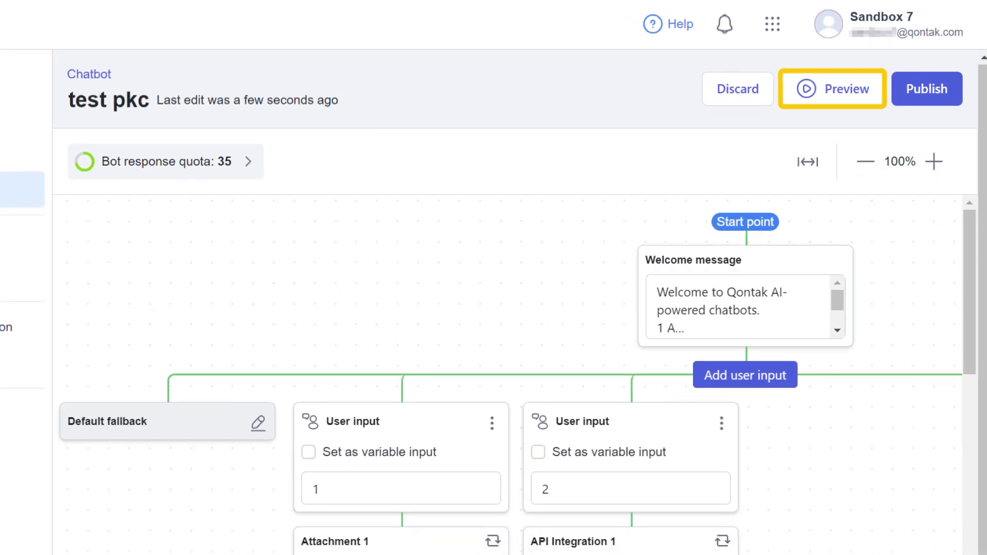
Preview the test pkc chatbot and send it the messages "Halo" and "3"
{"action": "left_click", "coordinate": [829, 98]}
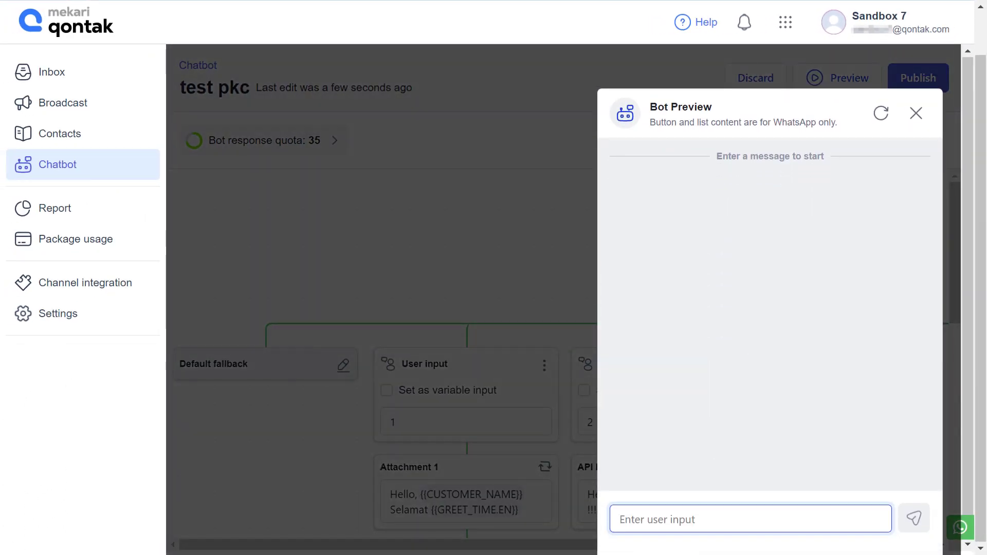
{"action": "type", "text": "Halo"}
{"action": "key", "text": "Return"}
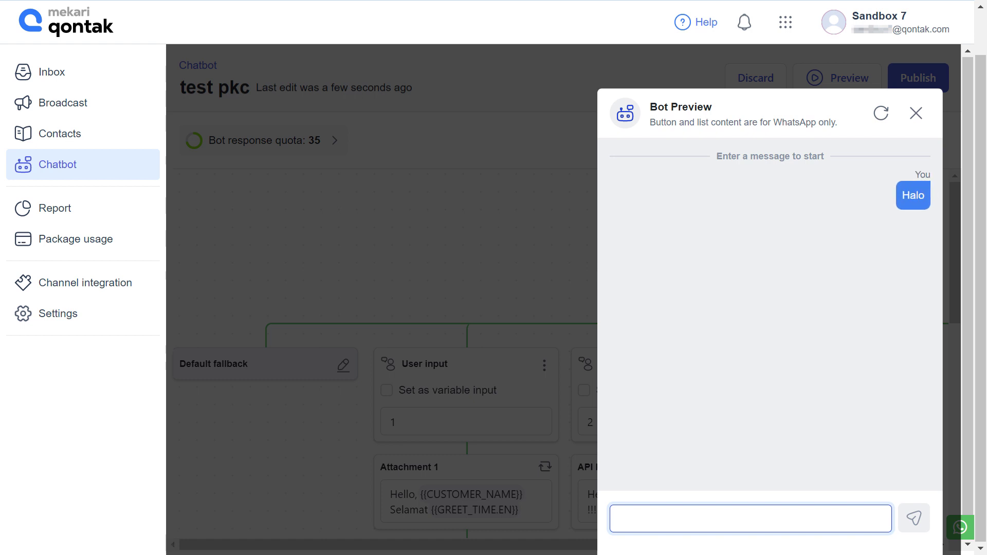
{"action": "type", "text": "3"}
{"action": "key", "text": "Return"}
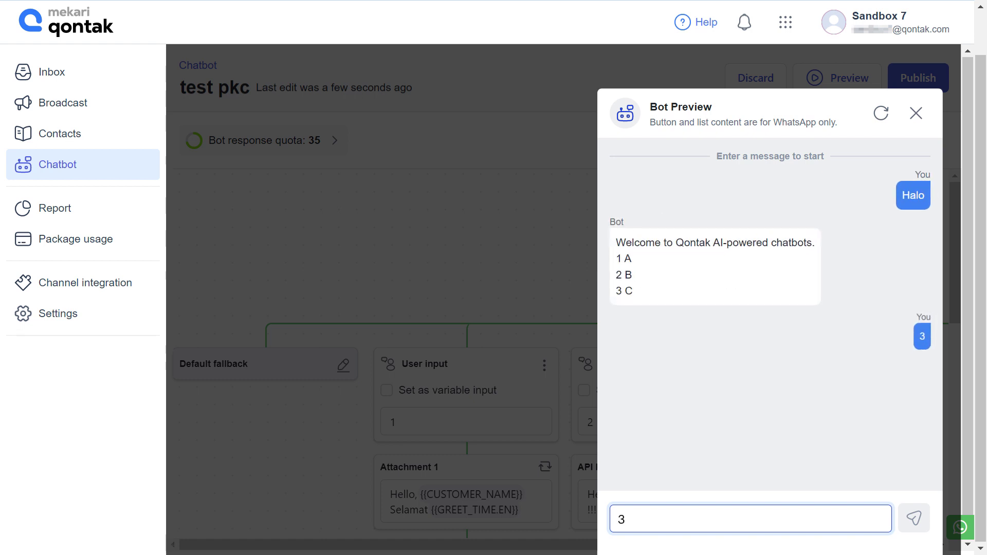